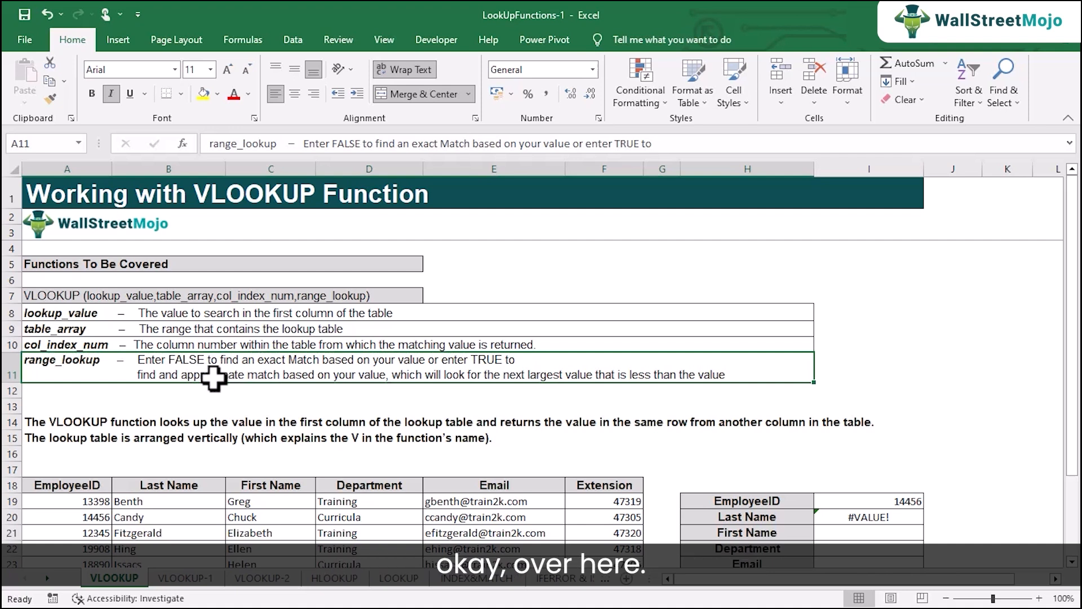
On the VLOOKUP-2 sheet, enter =VLOOKUP(C8,$F$8:$G$13,2,FALSE) in cell D8 to look up the first student's grade
{"action": "left_click", "coordinate": [262, 579]}
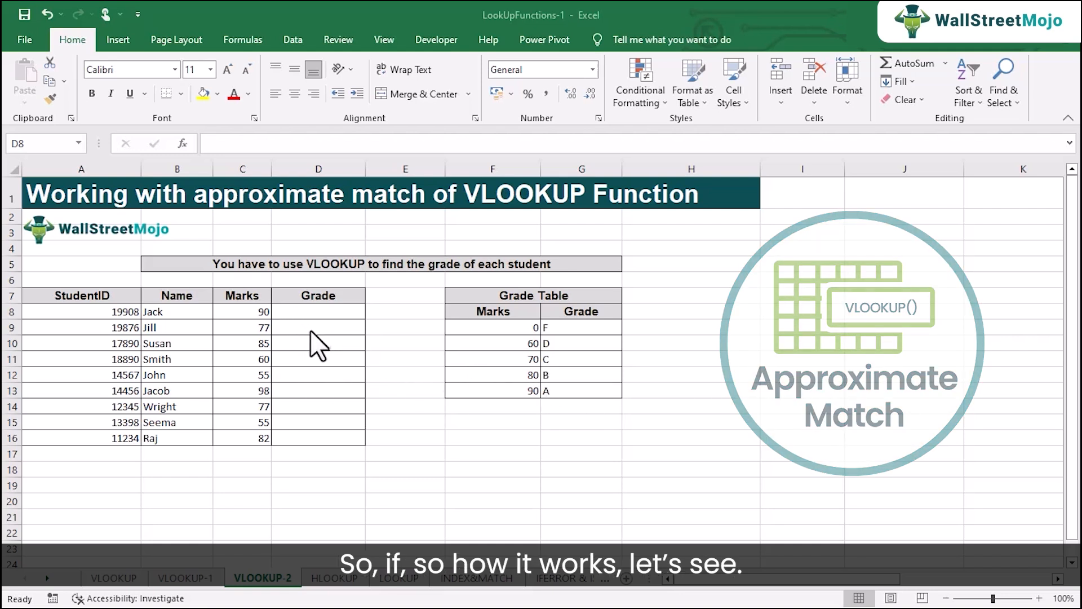
{"action": "left_click", "coordinate": [309, 314]}
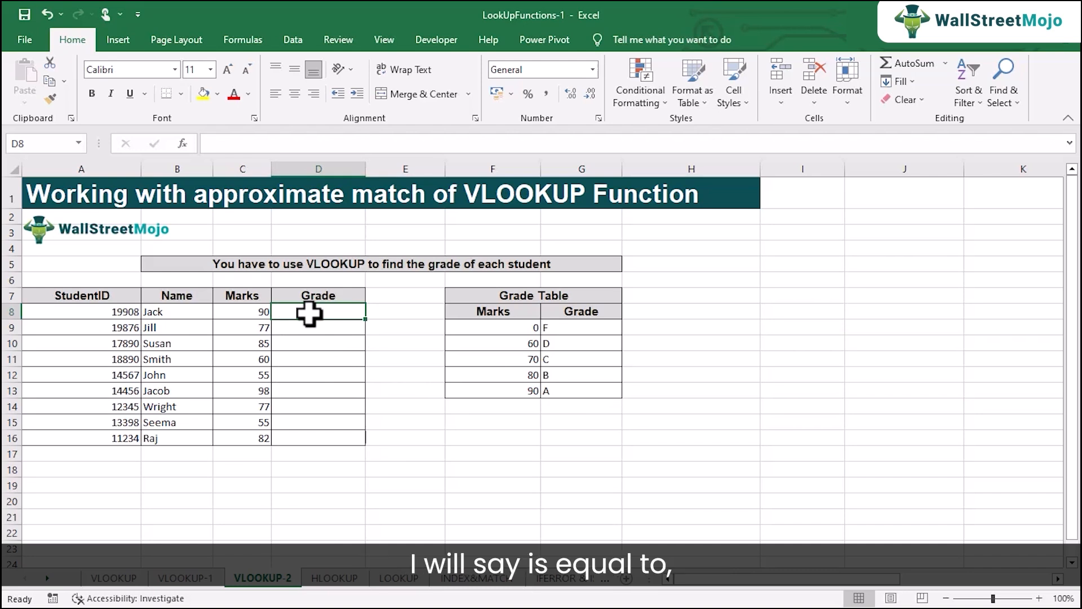
{"action": "type", "text": "="}
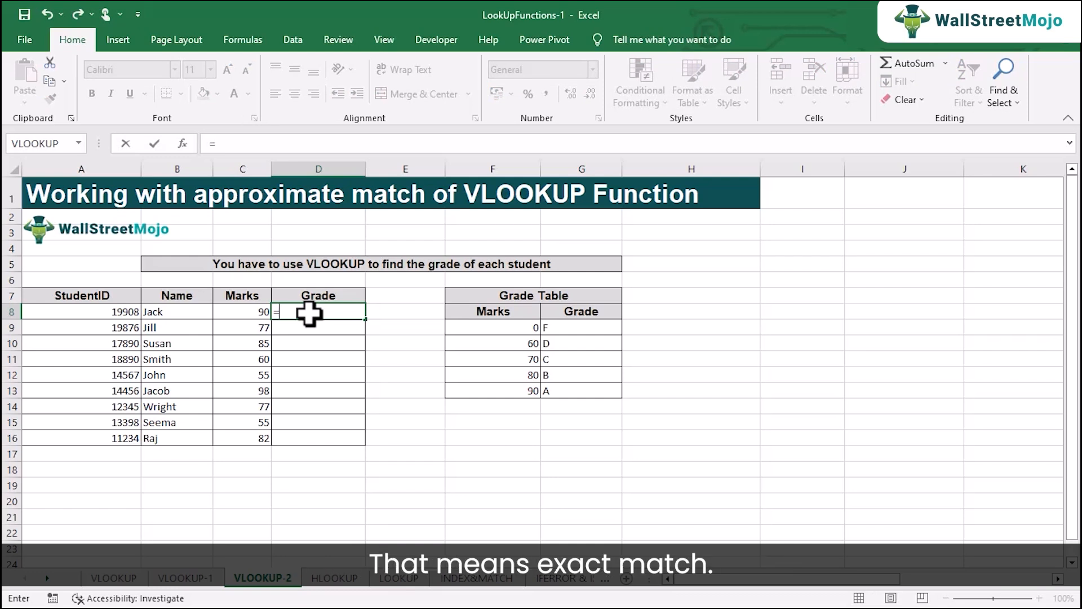
{"action": "type", "text": "vl"}
{"action": "key", "text": "Tab"}
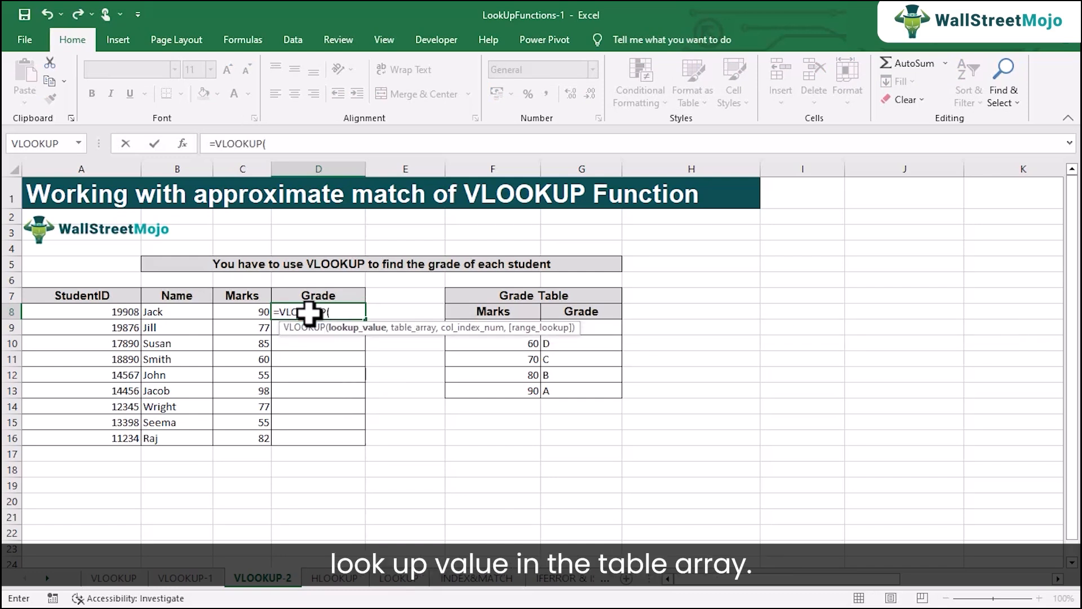
{"action": "left_click", "coordinate": [256, 312]}
{"action": "type", "text": ","}
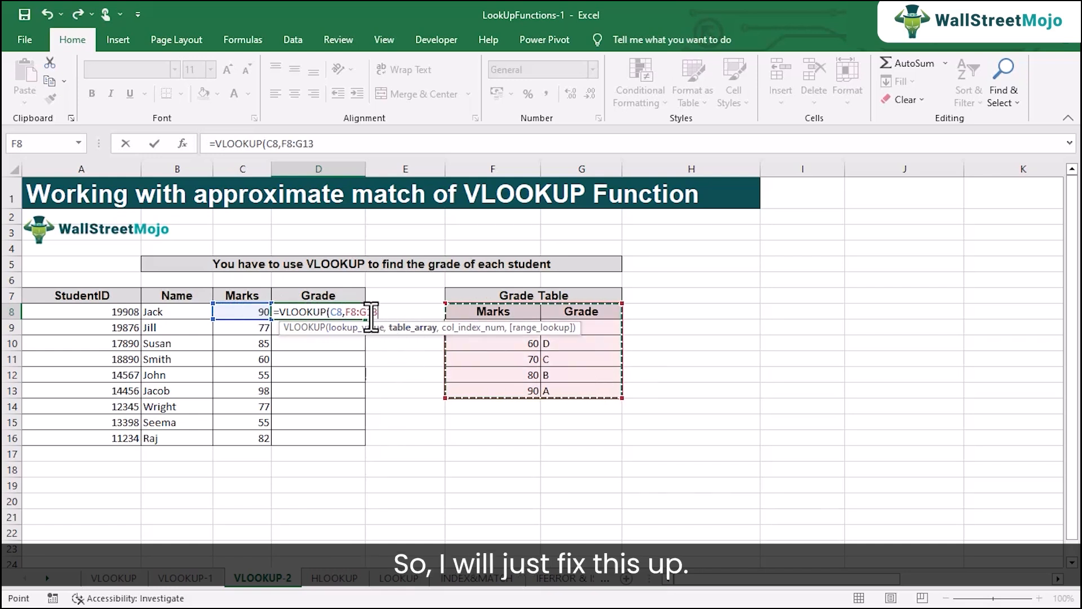
{"action": "left_click_drag", "start_coordinate": [369, 313], "coordinate": [413, 316]}
{"action": "left_click", "coordinate": [414, 315]}
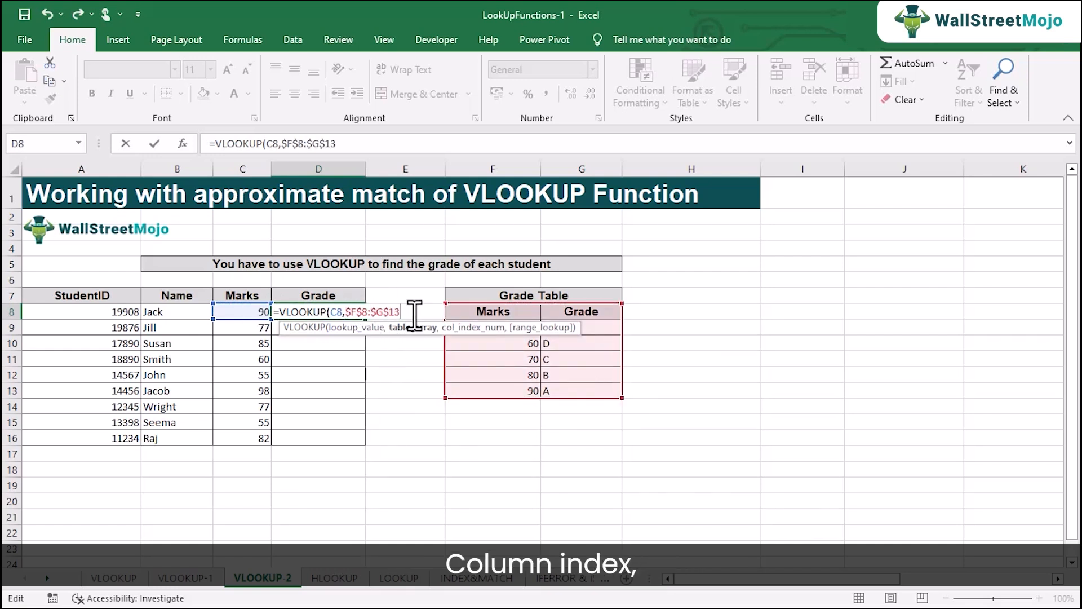
{"action": "type", "text": ","}
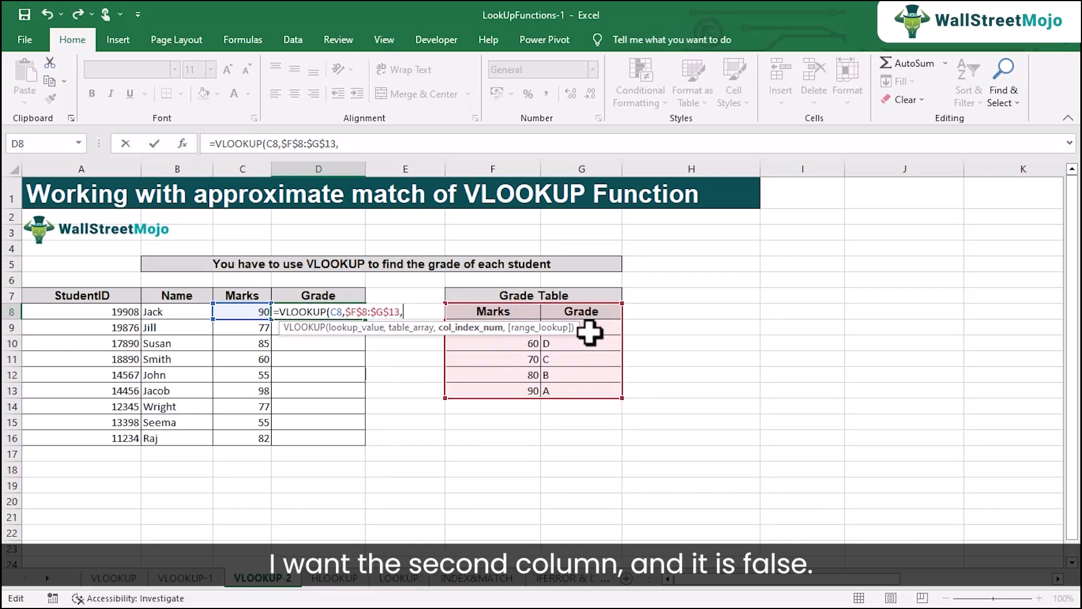
{"action": "type", "text": "2,"}
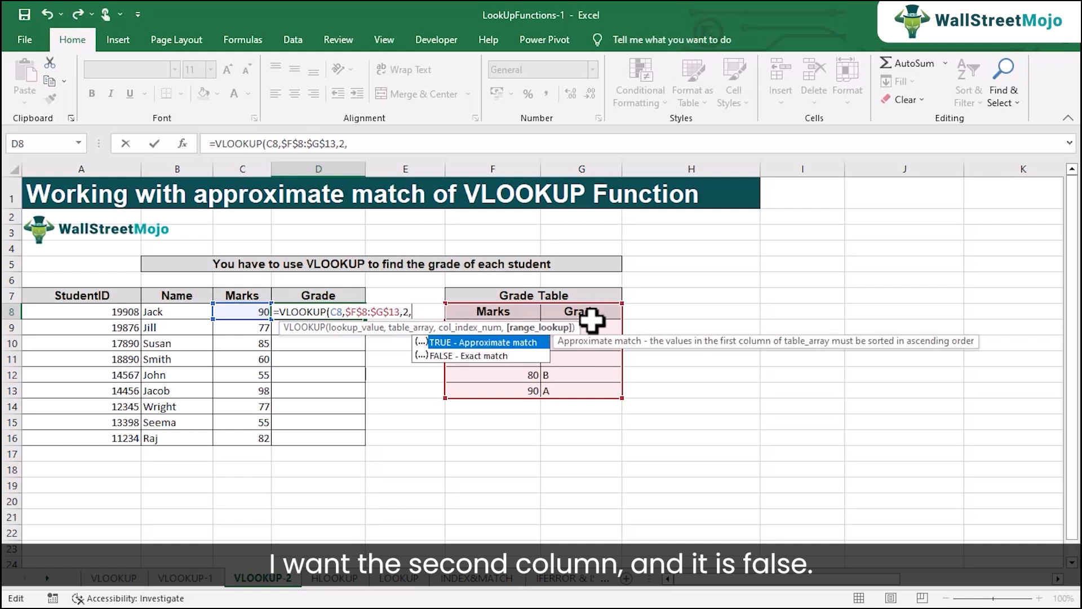
{"action": "type", "text": "FALSE"}
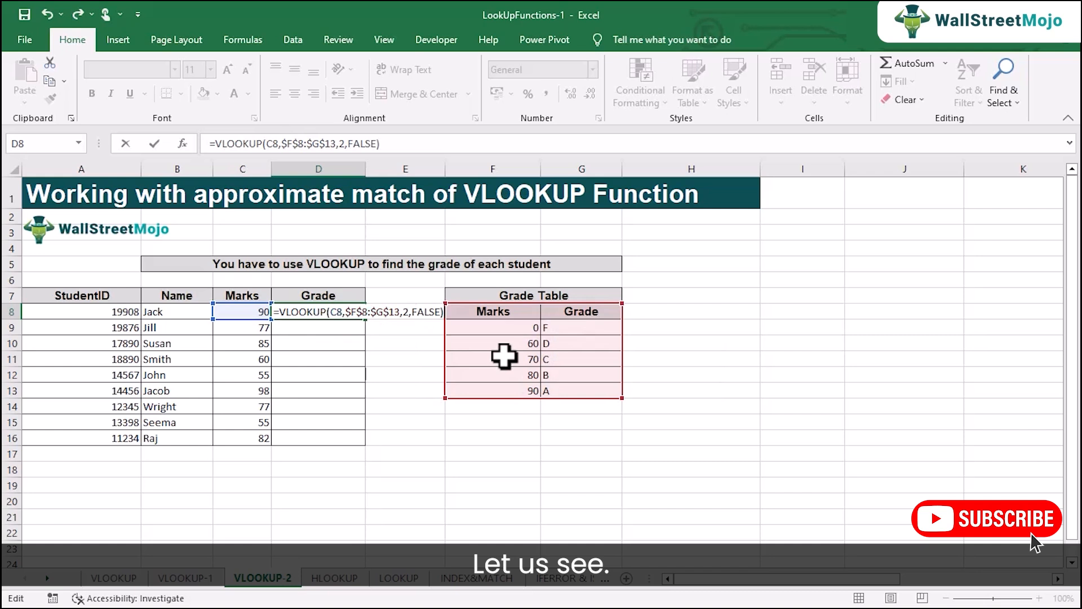
{"action": "key", "text": "Return"}
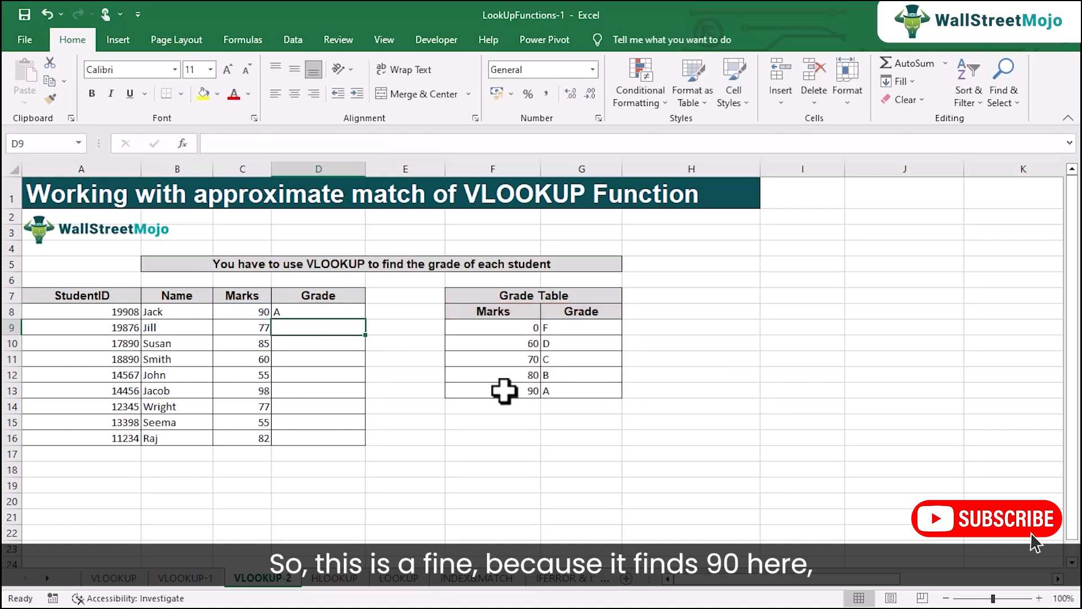
Fill the exact-match VLOOKUP formula from D8 down through D16 and check the formula in D11
{"action": "left_click", "coordinate": [328, 315]}
{"action": "left_click_drag", "start_coordinate": [365, 319], "coordinate": [367, 442]}
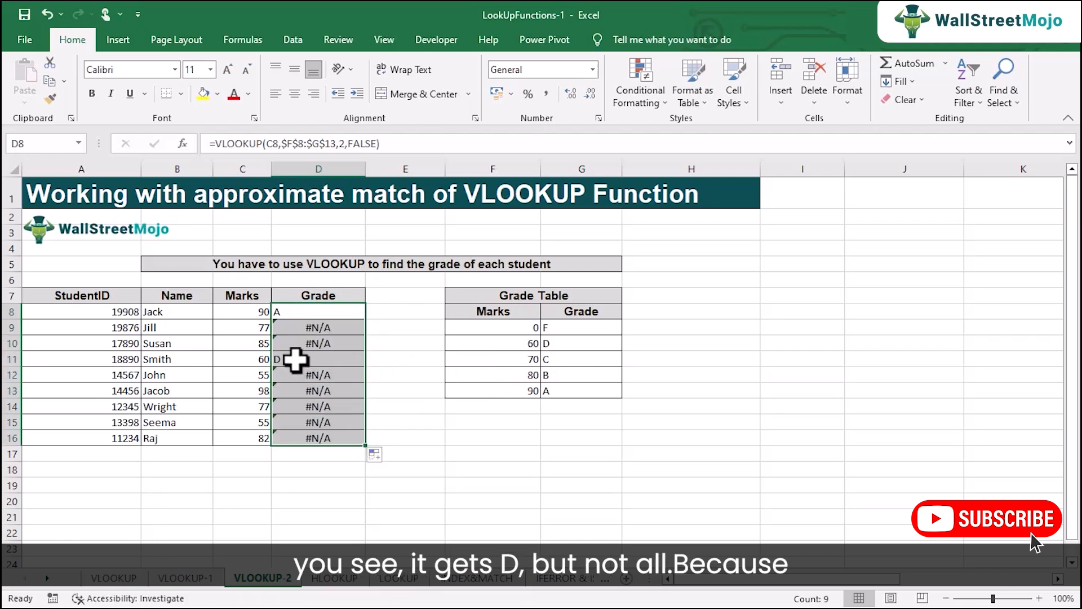
{"action": "left_click", "coordinate": [296, 360]}
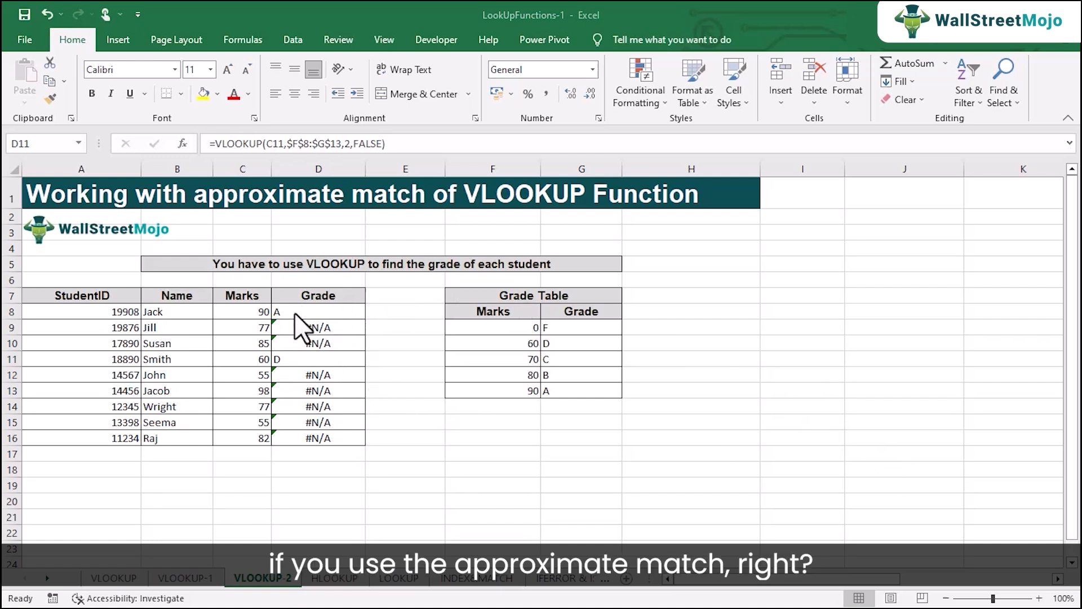
Change the range_lookup argument of the VLOOKUP in D8 to TRUE and fill the formula down through D16
{"action": "double_click", "coordinate": [294, 312]}
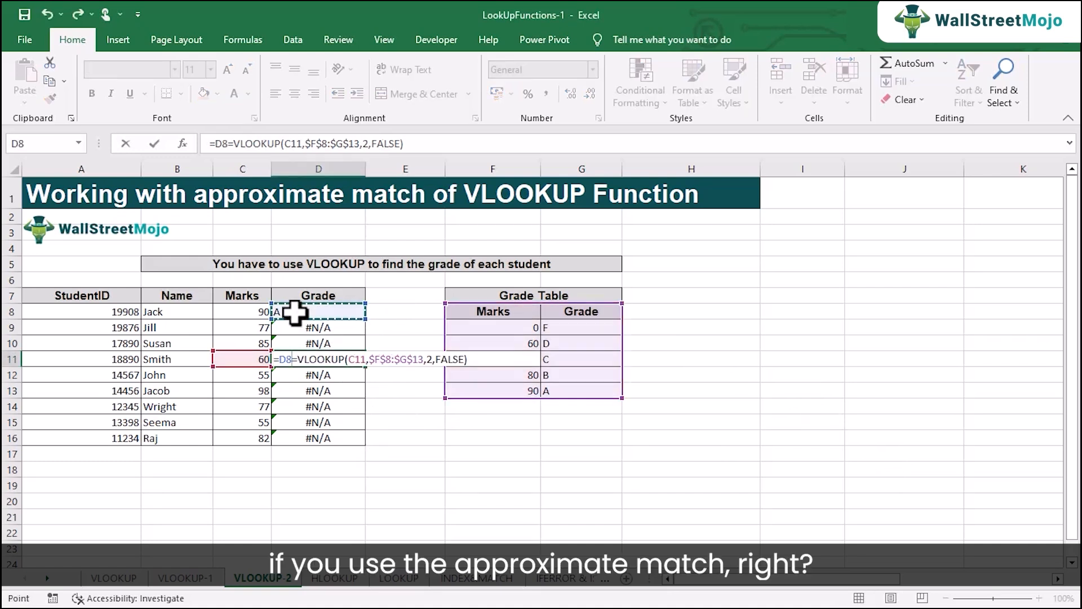
{"action": "key", "text": "Escape"}
{"action": "double_click", "coordinate": [295, 312]}
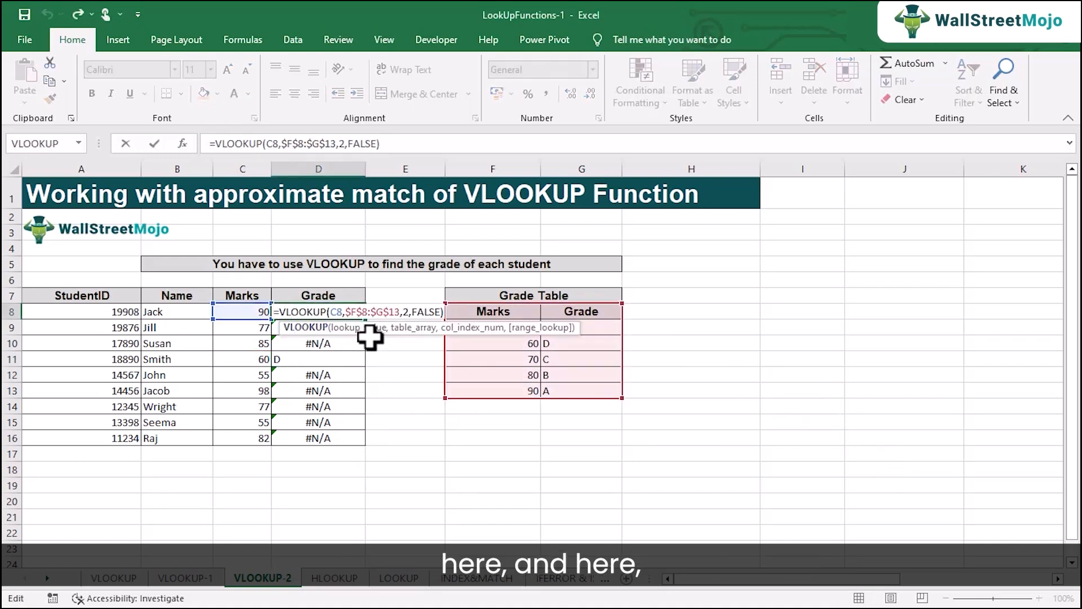
{"action": "left_click", "coordinate": [441, 312]}
{"action": "key", "text": "BackSpace"}
{"action": "key", "text": "BackSpace"}
{"action": "key", "text": "BackSpace"}
{"action": "key", "text": "BackSpace"}
{"action": "key", "text": "BackSpace"}
{"action": "type", "text": "true"}
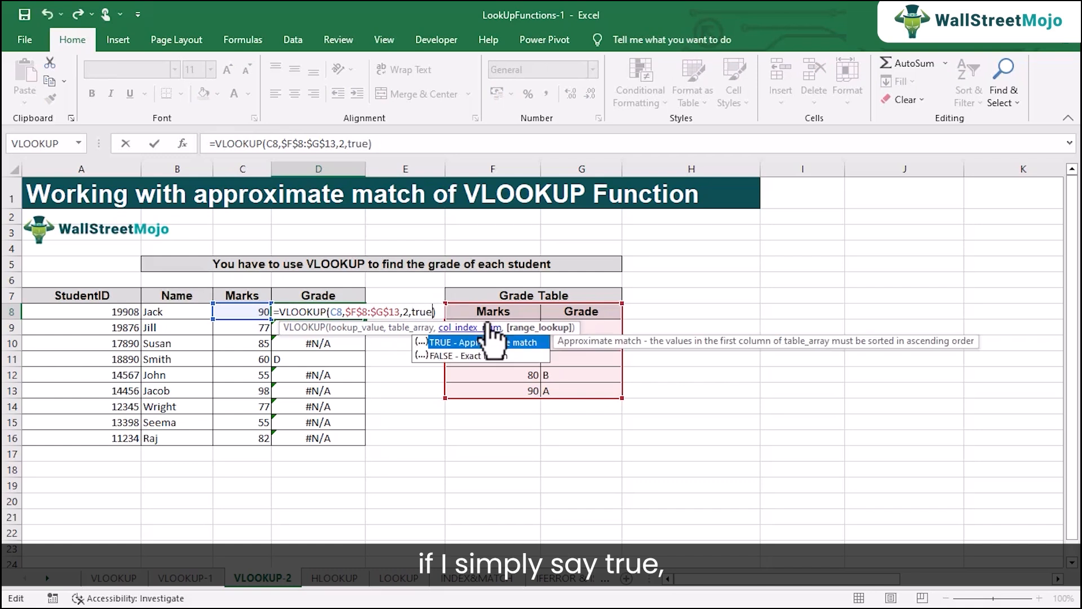
{"action": "key", "text": "Return"}
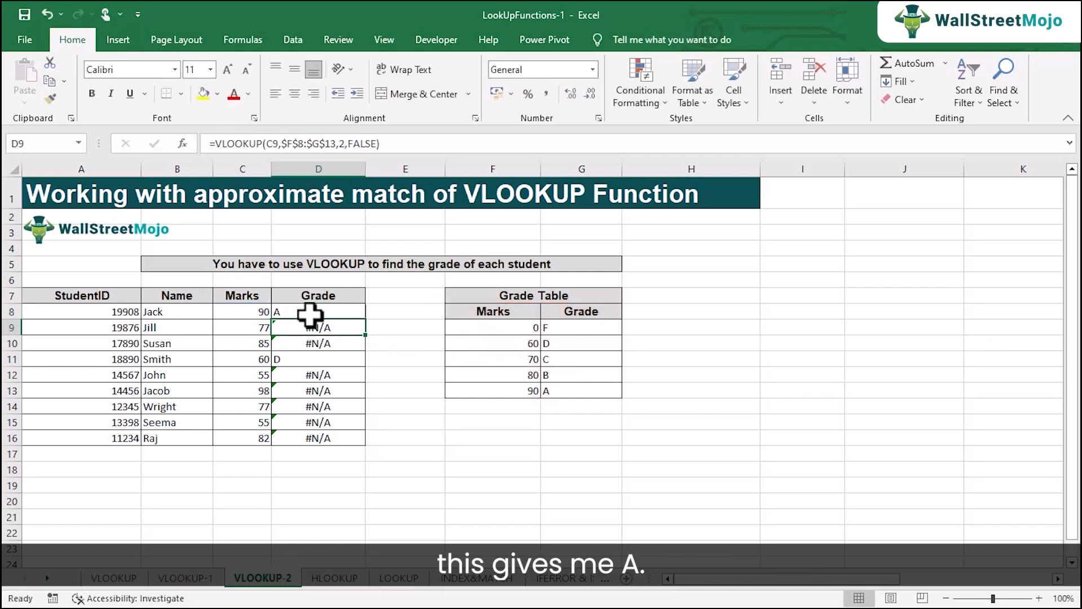
{"action": "left_click", "coordinate": [309, 315]}
{"action": "double_click", "coordinate": [366, 320]}
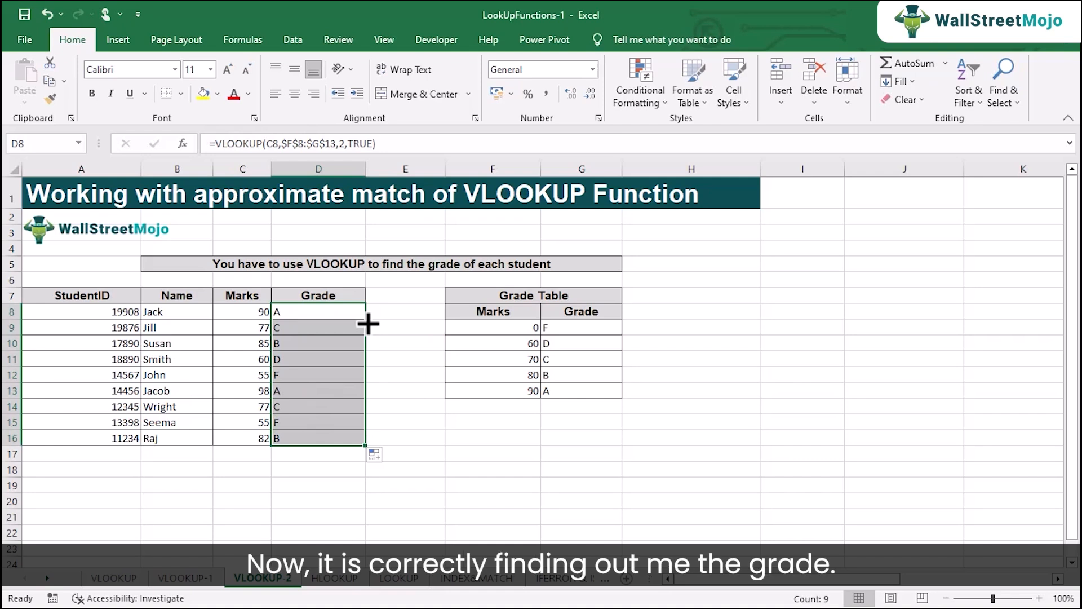
Examine how the marks in C10, C11 and C12 compare with the Grade Table thresholds, working upward from the highest
{"action": "left_click", "coordinate": [314, 331]}
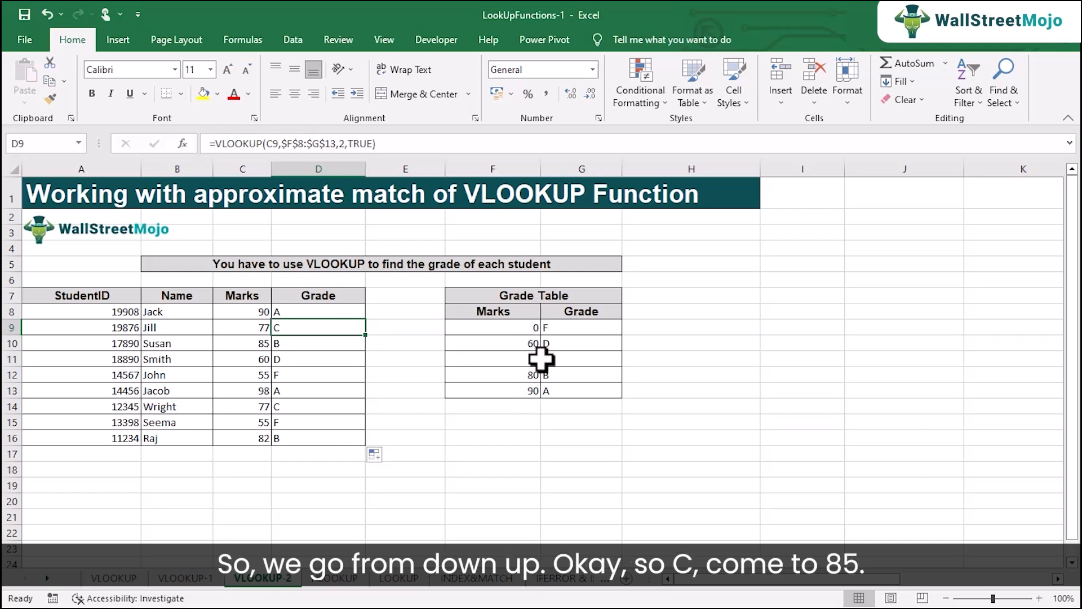
{"action": "left_click", "coordinate": [259, 341]}
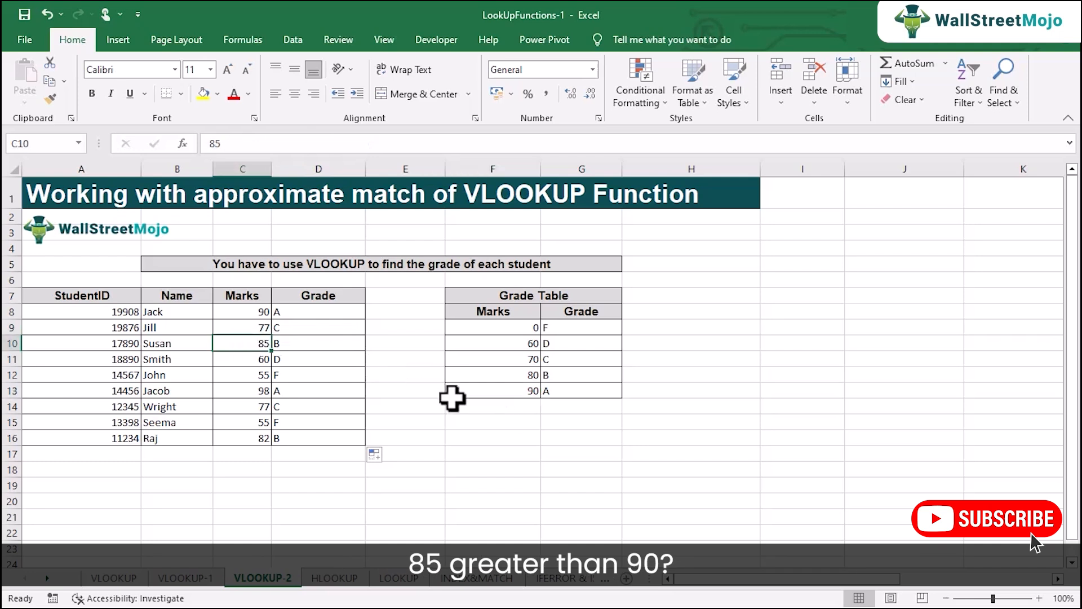
{"action": "left_click", "coordinate": [496, 395]}
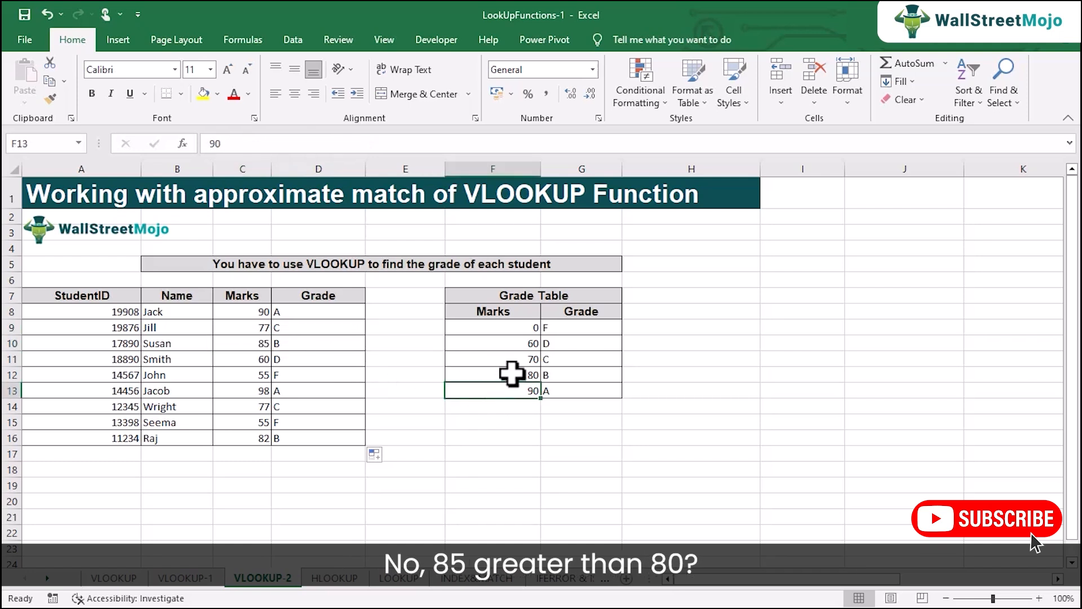
{"action": "left_click", "coordinate": [510, 373]}
{"action": "left_click", "coordinate": [548, 377]}
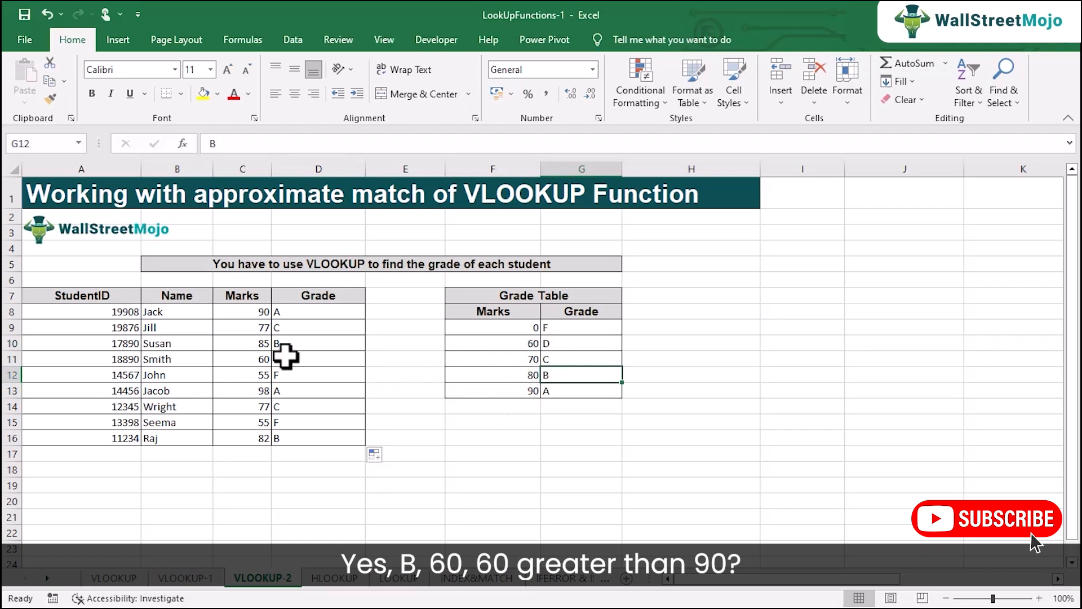
{"action": "left_click", "coordinate": [258, 359]}
{"action": "left_click", "coordinate": [534, 395]}
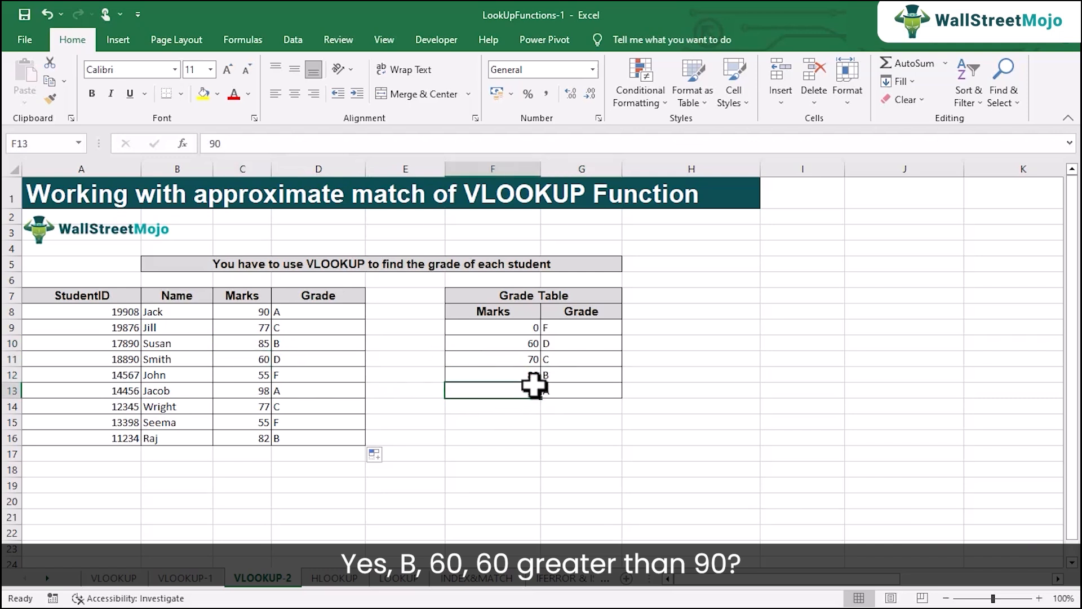
{"action": "left_click", "coordinate": [531, 378]}
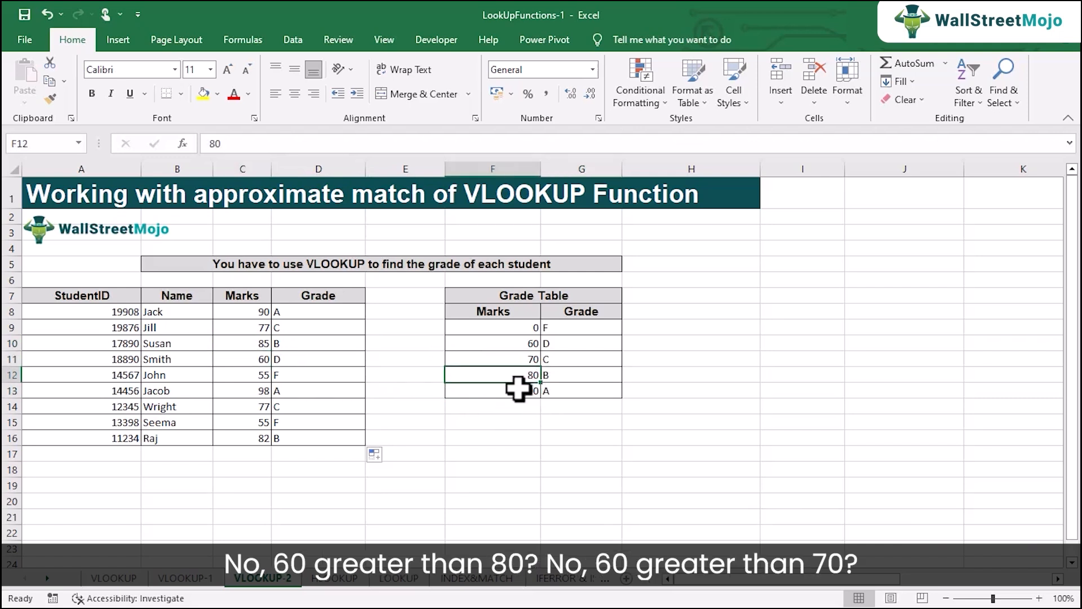
{"action": "left_click", "coordinate": [527, 361]}
{"action": "left_click", "coordinate": [533, 344]}
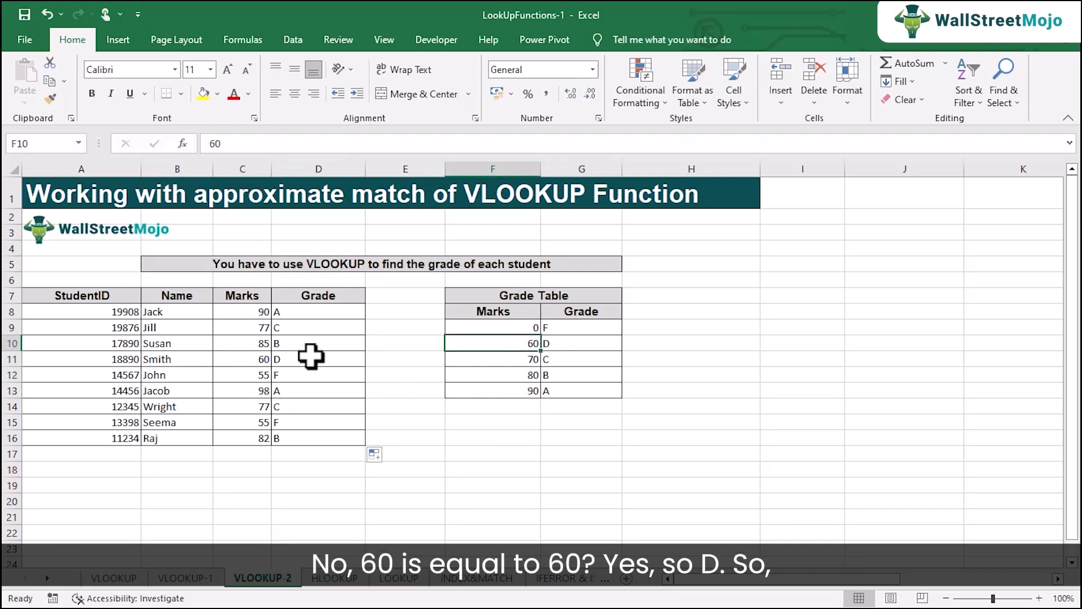
{"action": "left_click", "coordinate": [253, 376]}
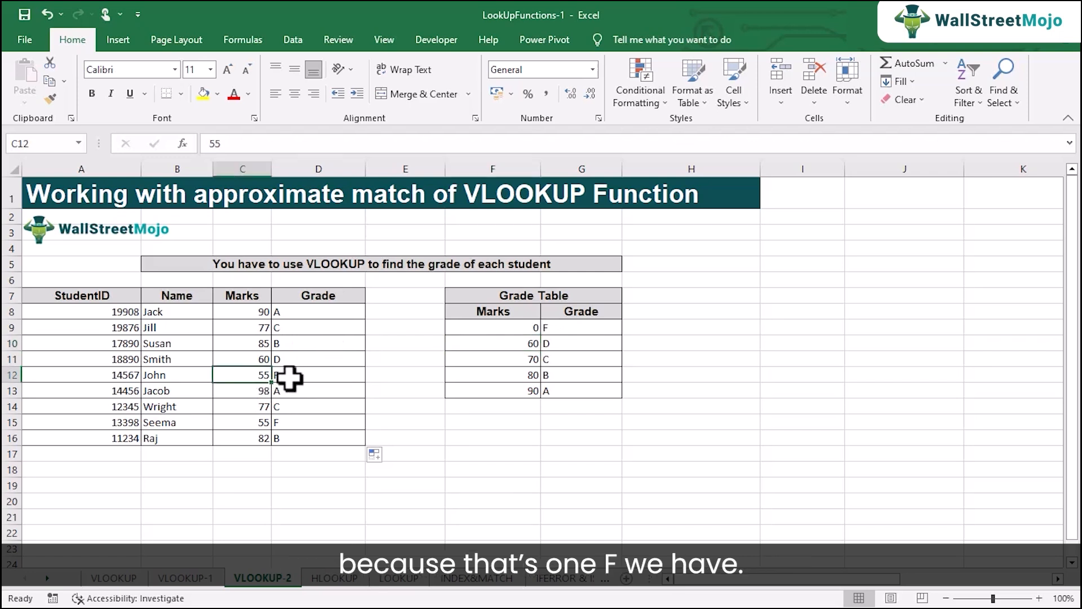
{"action": "left_click", "coordinate": [483, 391]}
{"action": "left_click", "coordinate": [492, 374]}
{"action": "left_click", "coordinate": [500, 359]}
{"action": "left_click", "coordinate": [504, 344]}
{"action": "left_click", "coordinate": [514, 328]}
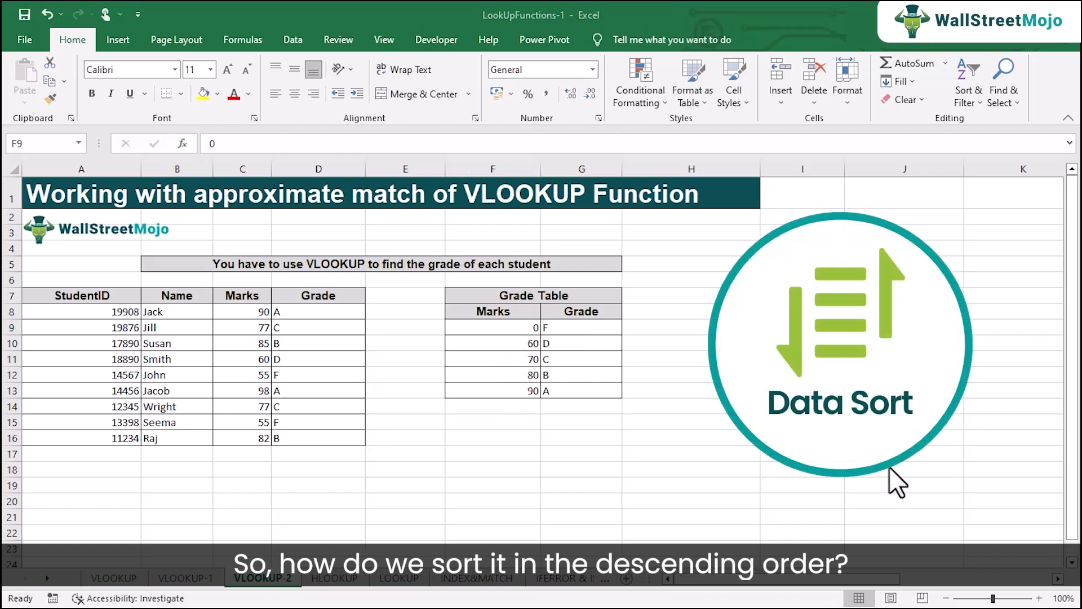
Sort the Grade Table in F8:G13 by Marks on cell values, from largest to smallest
{"action": "left_click_drag", "start_coordinate": [493, 313], "coordinate": [575, 385]}
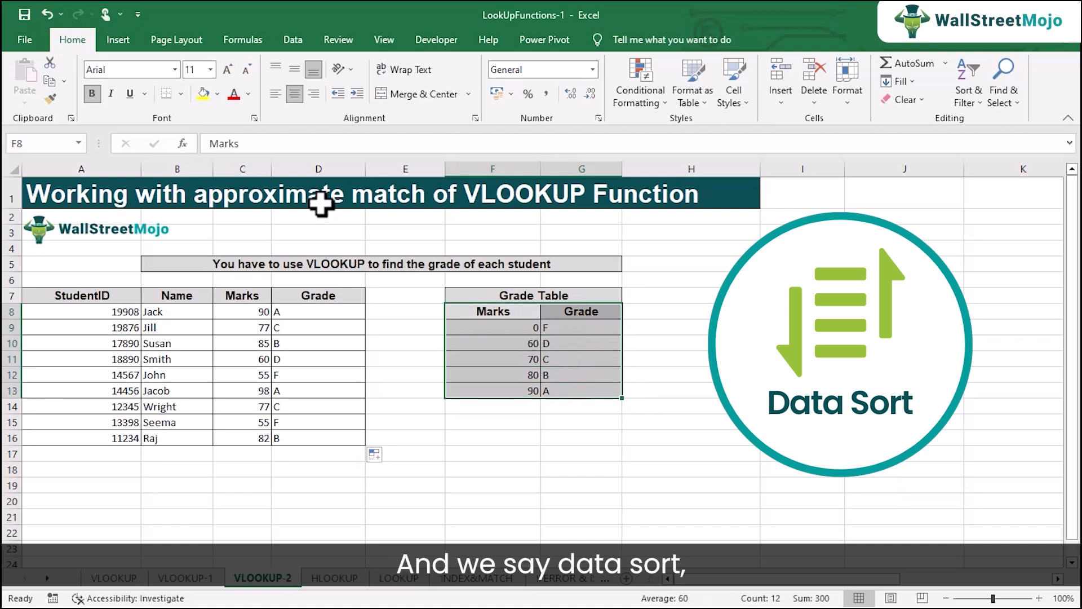
{"action": "left_click", "coordinate": [293, 38]}
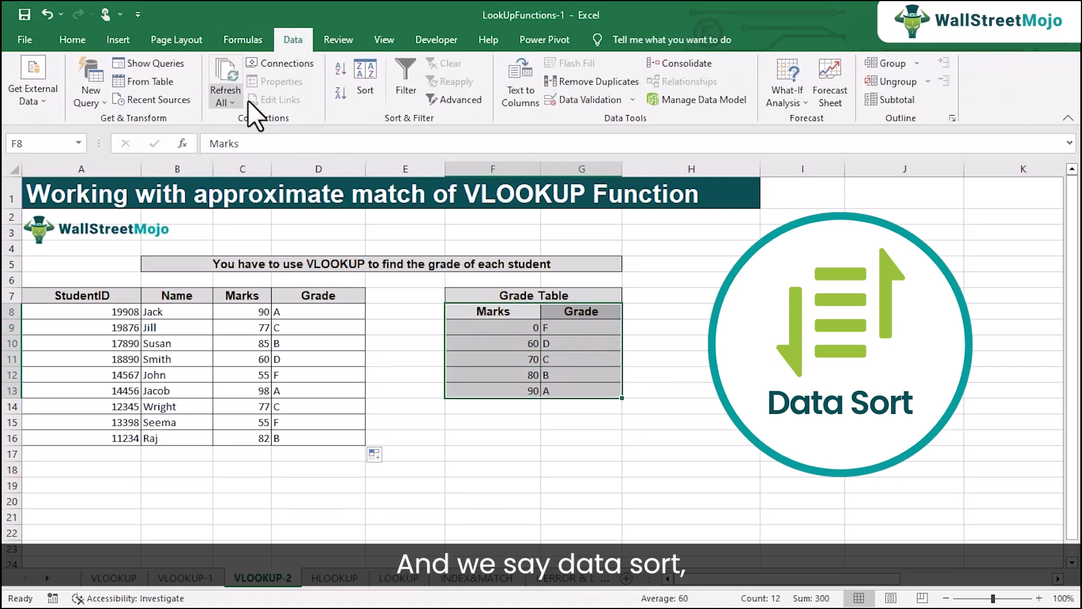
{"action": "left_click", "coordinate": [366, 76]}
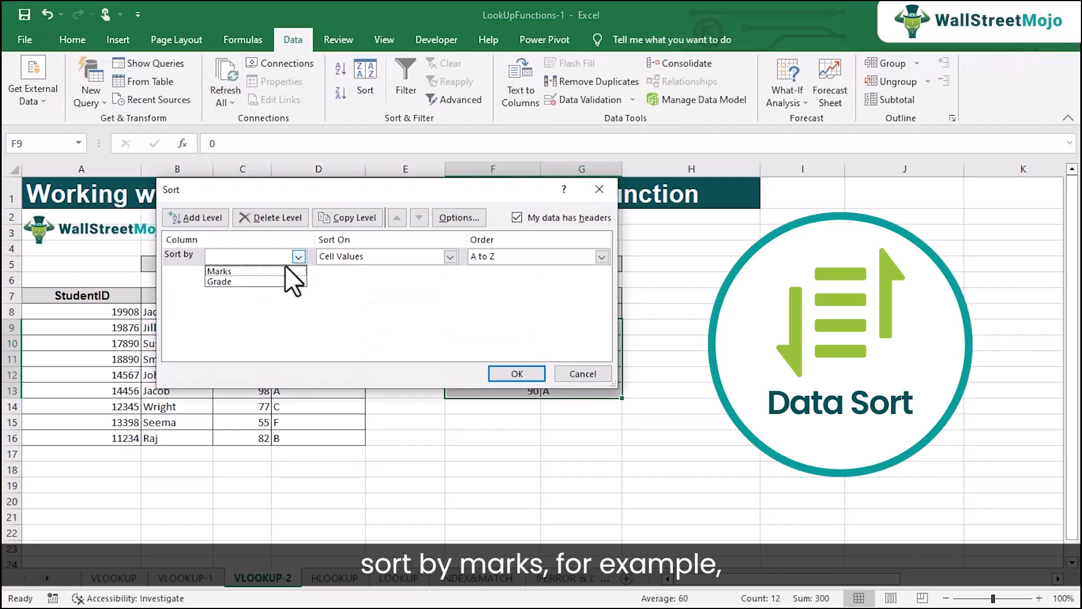
{"action": "left_click", "coordinate": [281, 272]}
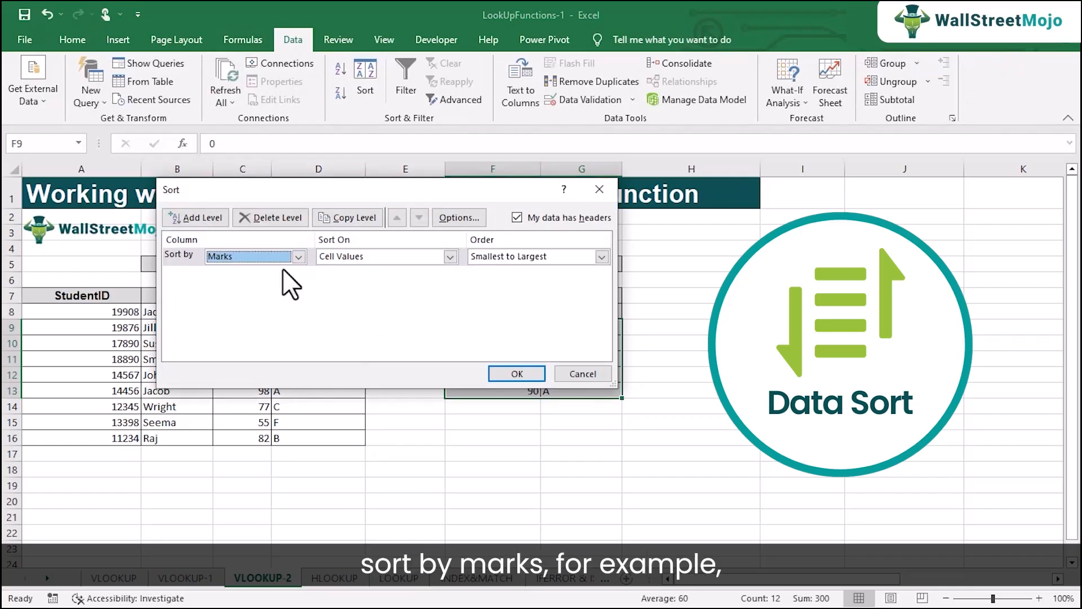
{"action": "left_click_drag", "start_coordinate": [371, 188], "coordinate": [235, 136]}
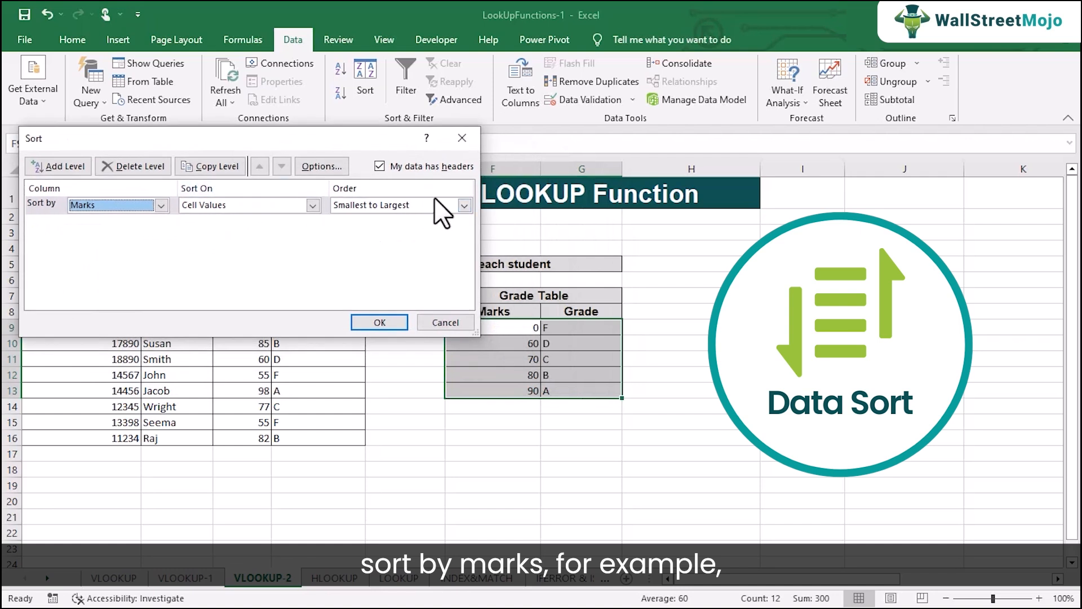
{"action": "left_click", "coordinate": [463, 205]}
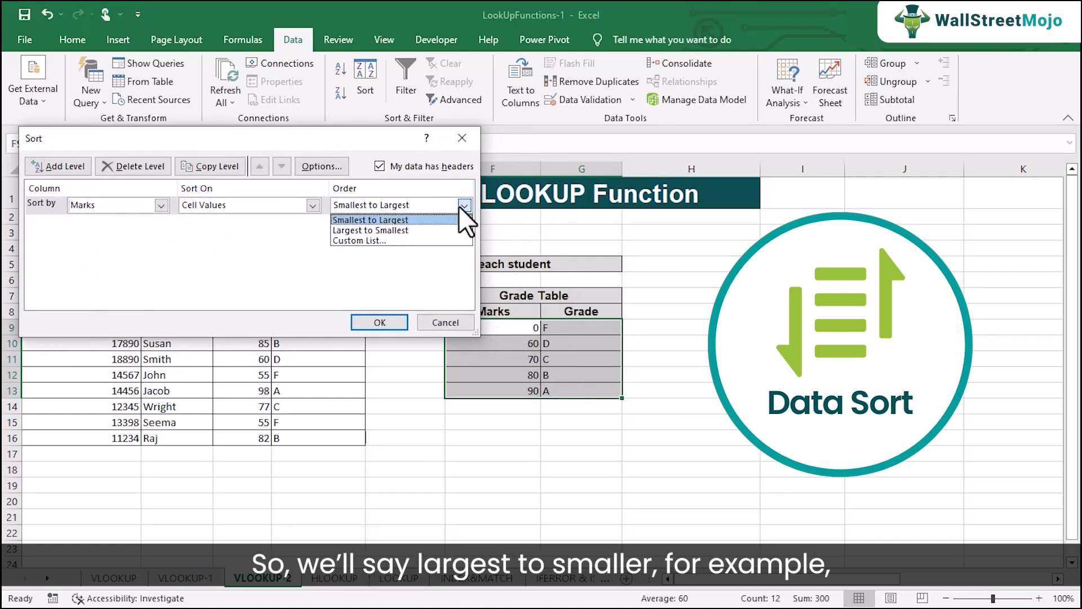
{"action": "left_click", "coordinate": [424, 230]}
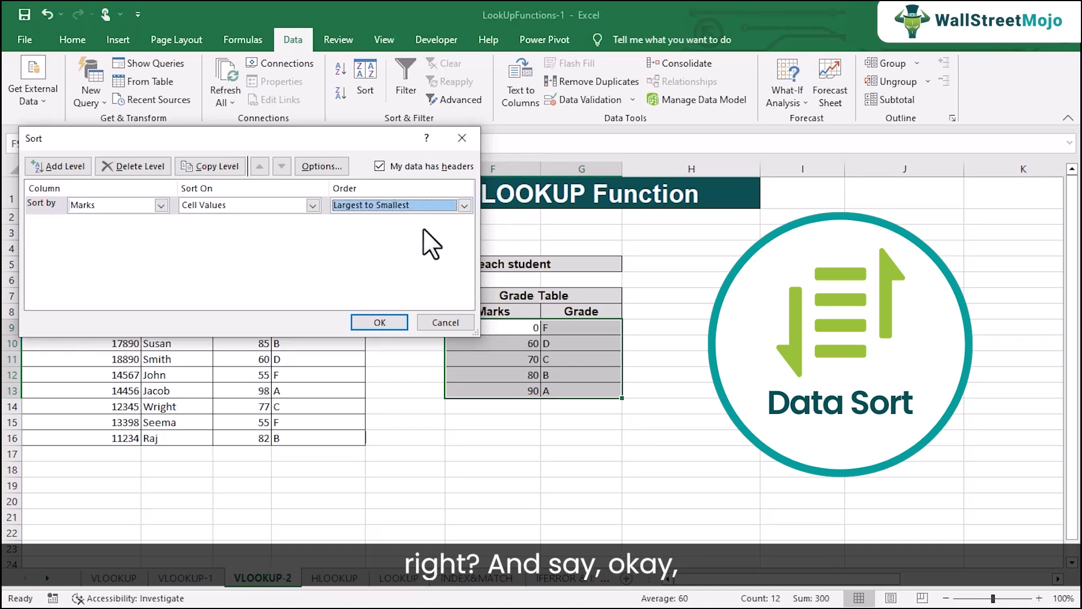
{"action": "left_click", "coordinate": [387, 323]}
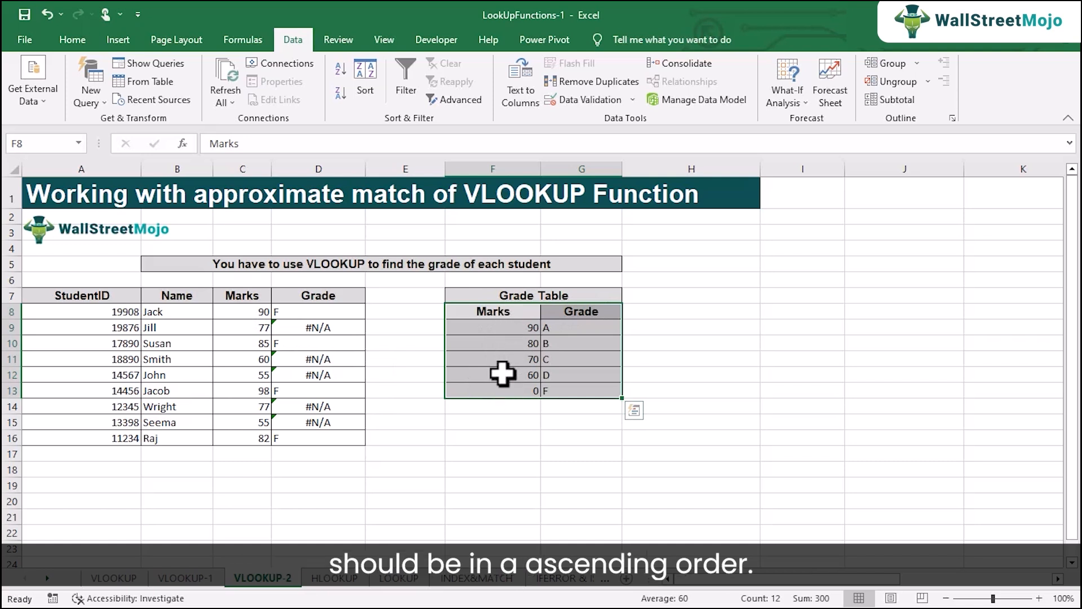
Sort the Grade Table by Marks from smallest to largest and review the VLOOKUP formula in D8
{"action": "left_click", "coordinate": [372, 75]}
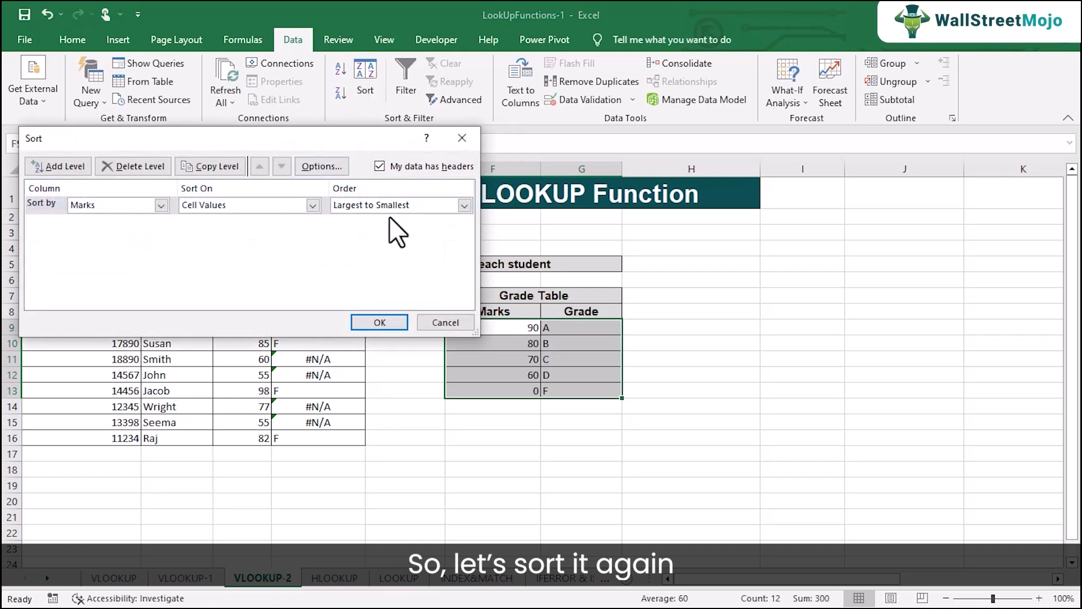
{"action": "left_click", "coordinate": [462, 208]}
{"action": "left_click", "coordinate": [430, 218]}
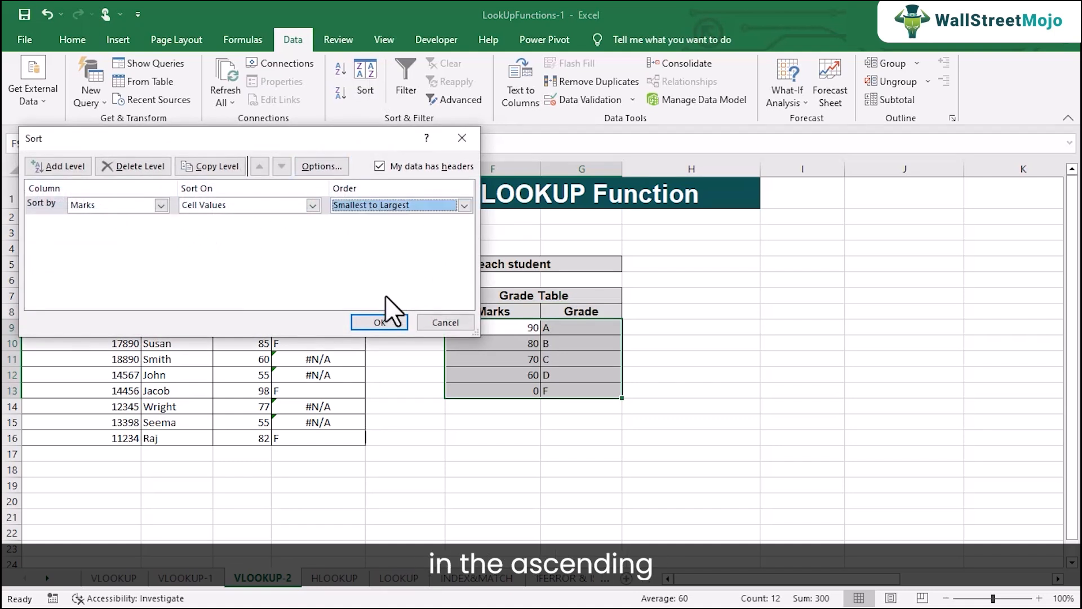
{"action": "left_click", "coordinate": [380, 322]}
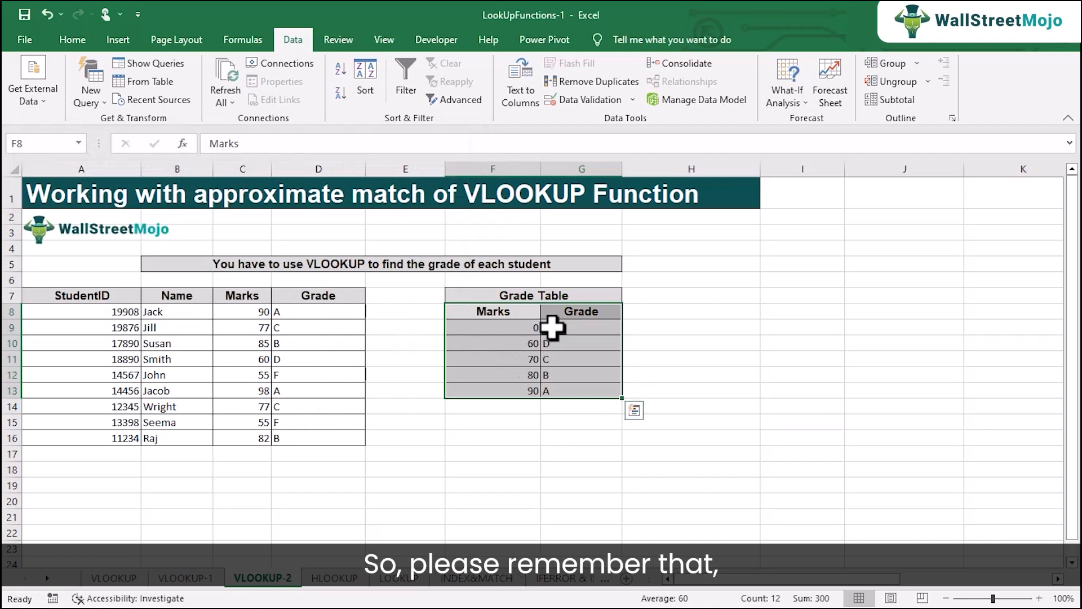
{"action": "double_click", "coordinate": [326, 312]}
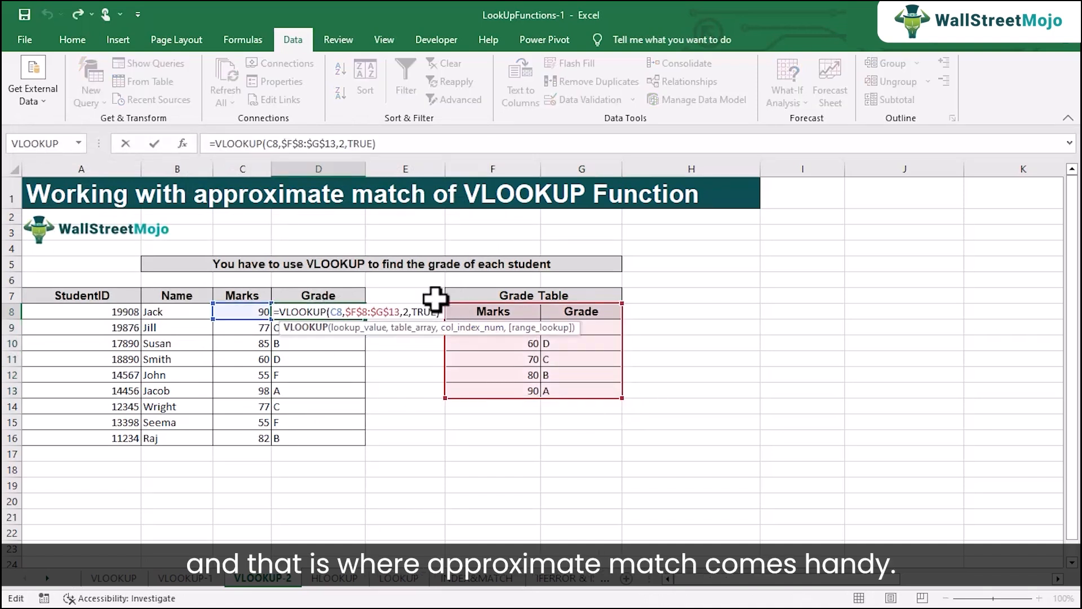
{"action": "key", "text": "Return"}
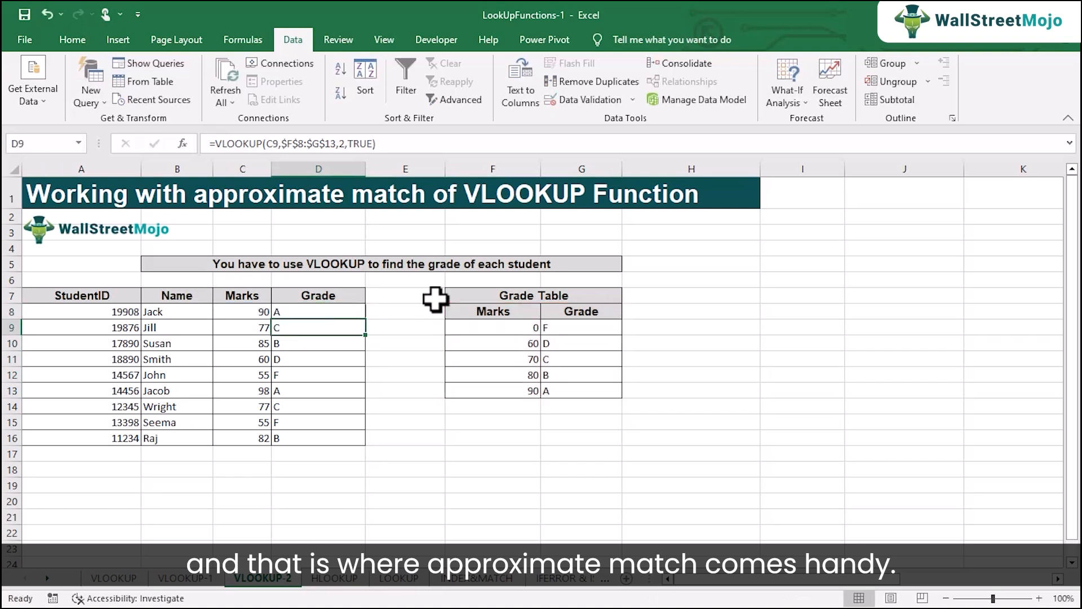